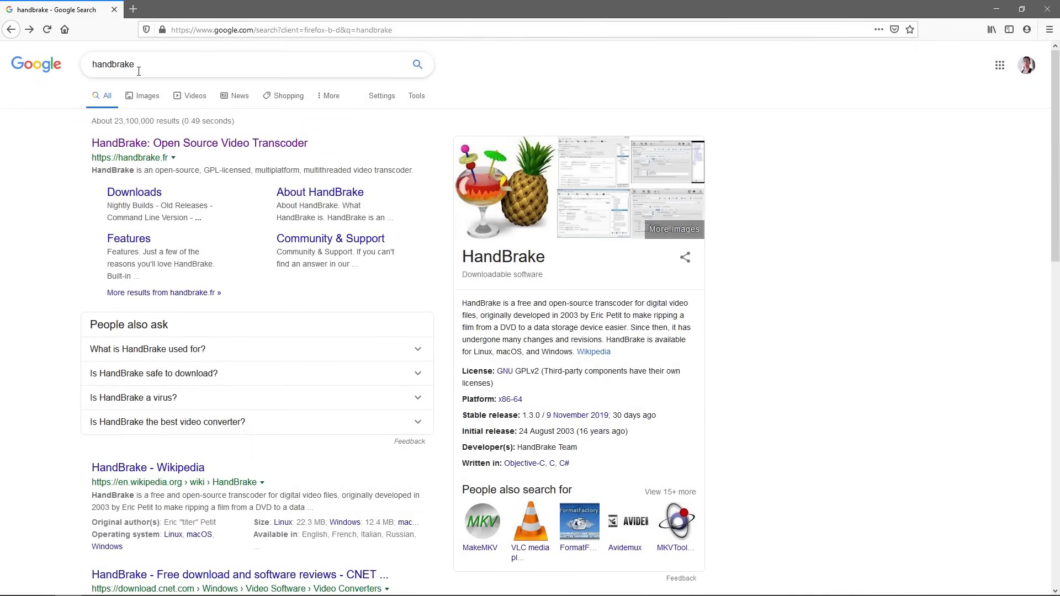
# Follow the 'HandBrake: Open Source Video Transcoder' search result to the official HandBrake site
pyautogui.click(168, 147)
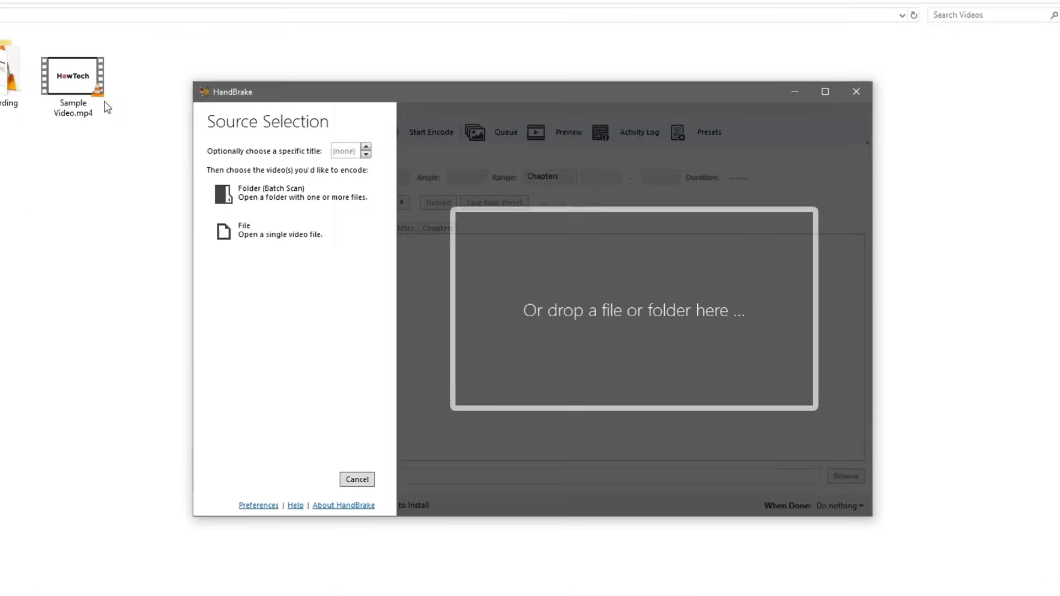
# Load Sample Video.mp4 as the source and enable Web Optimized for the MP4 output
pyautogui.click(281, 229)
pyautogui.doubleClick(500, 223)
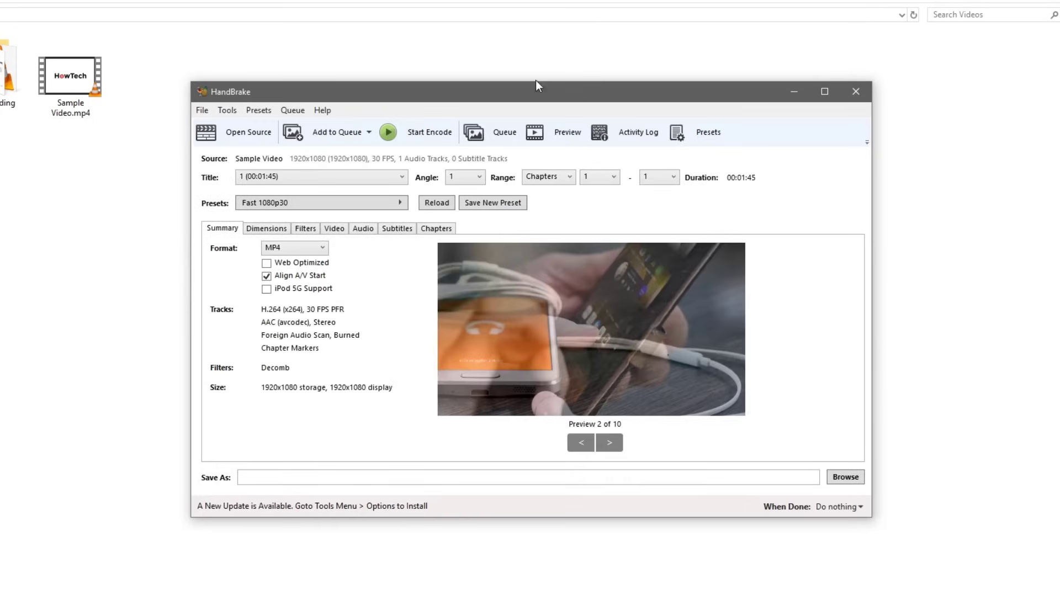
pyautogui.moveTo(529, 92); pyautogui.dragTo(539, 50)
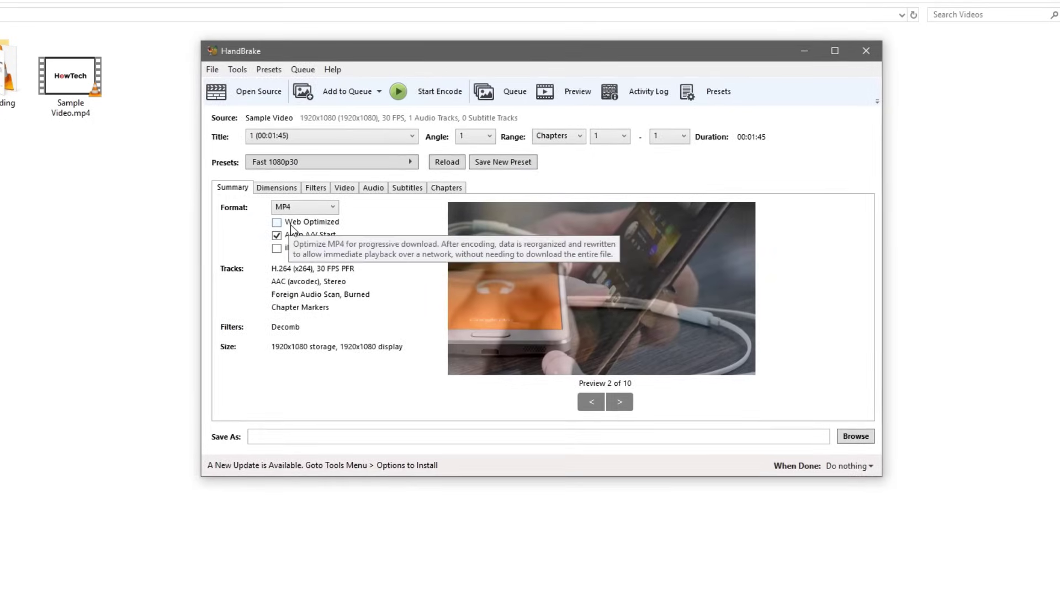
pyautogui.click(277, 222)
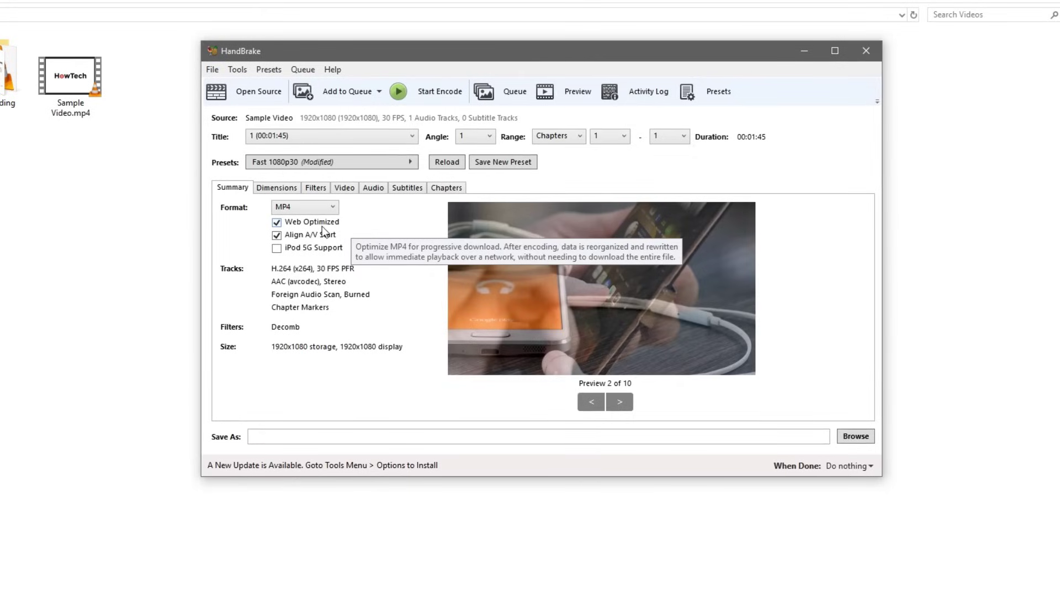
# Review the size and filter settings, then set the framerate to Same as source, constant
pyautogui.click(279, 188)
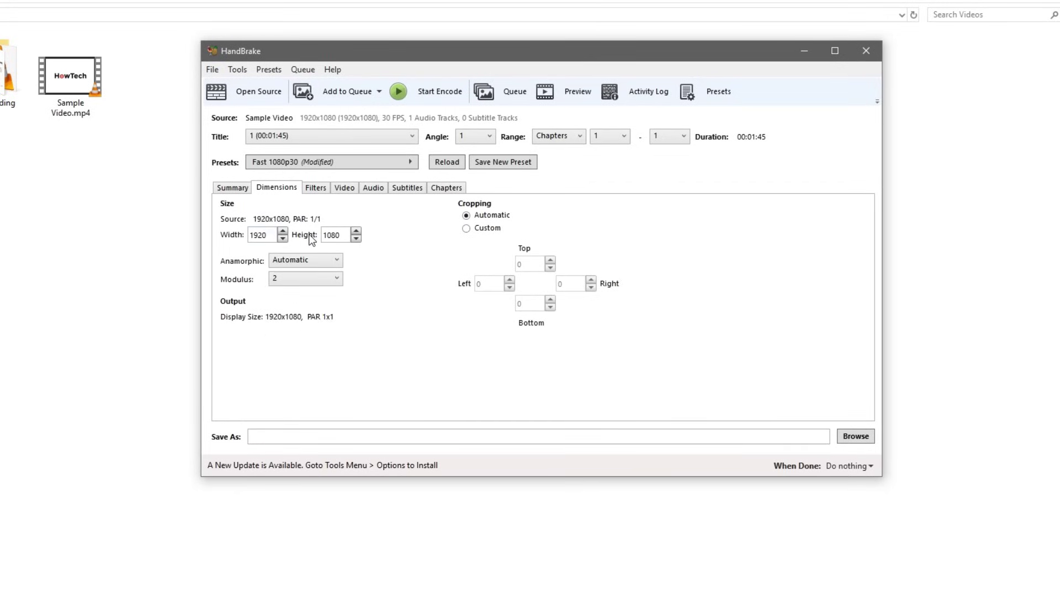
pyautogui.click(316, 190)
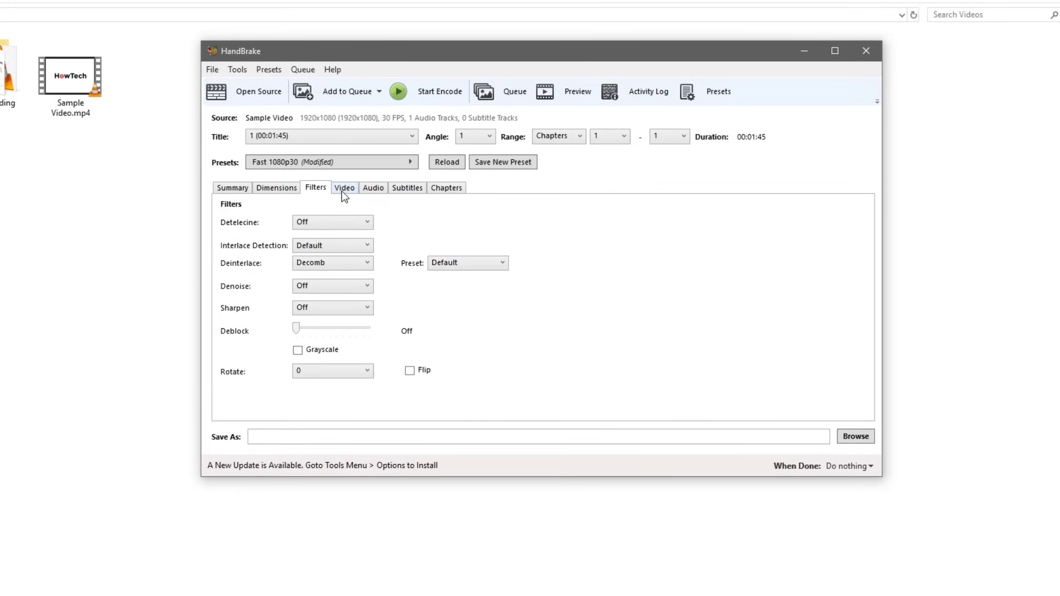
pyautogui.click(343, 188)
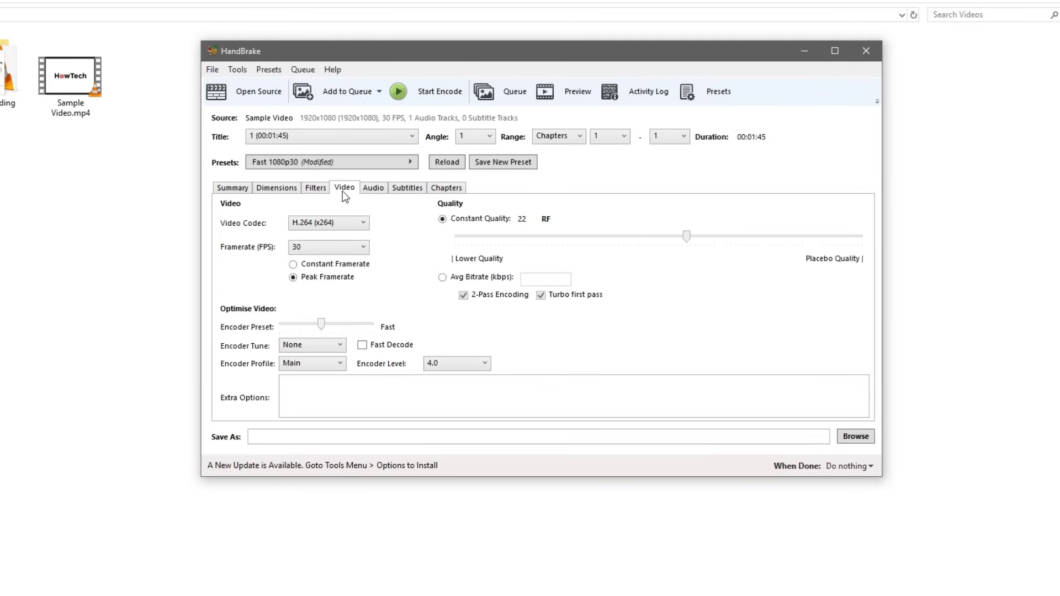
pyautogui.click(316, 249)
pyautogui.click(331, 260)
pyautogui.click(337, 266)
# Set Constant Quality to 23 RF and the encoder preset to Slow
pyautogui.moveTo(686, 235); pyautogui.dragTo(682, 235)
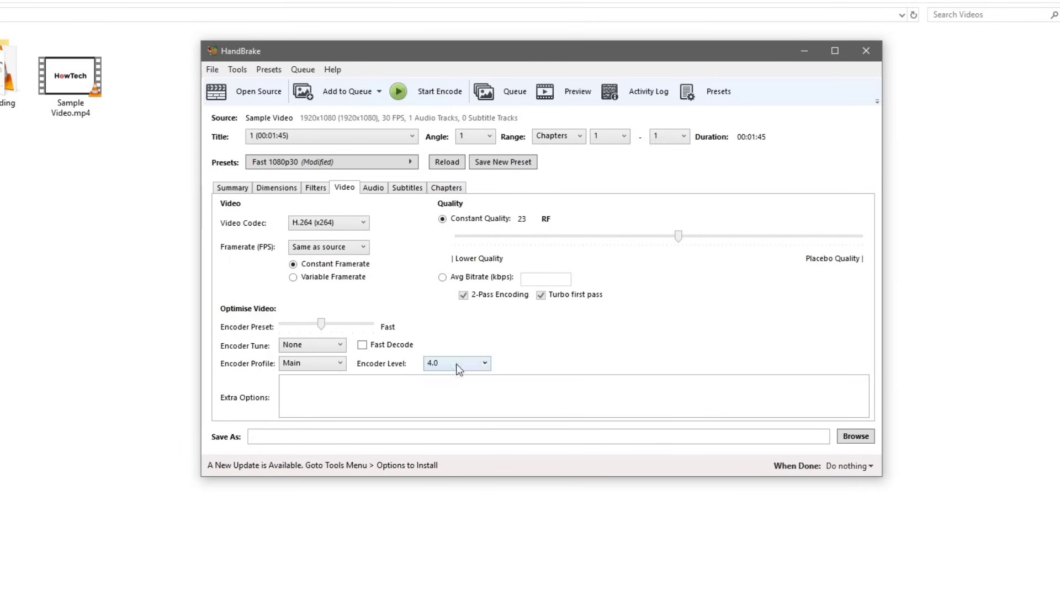
pyautogui.moveTo(325, 327)
pyautogui.moveTo(323, 329); pyautogui.dragTo(340, 330)
pyautogui.click(379, 191)
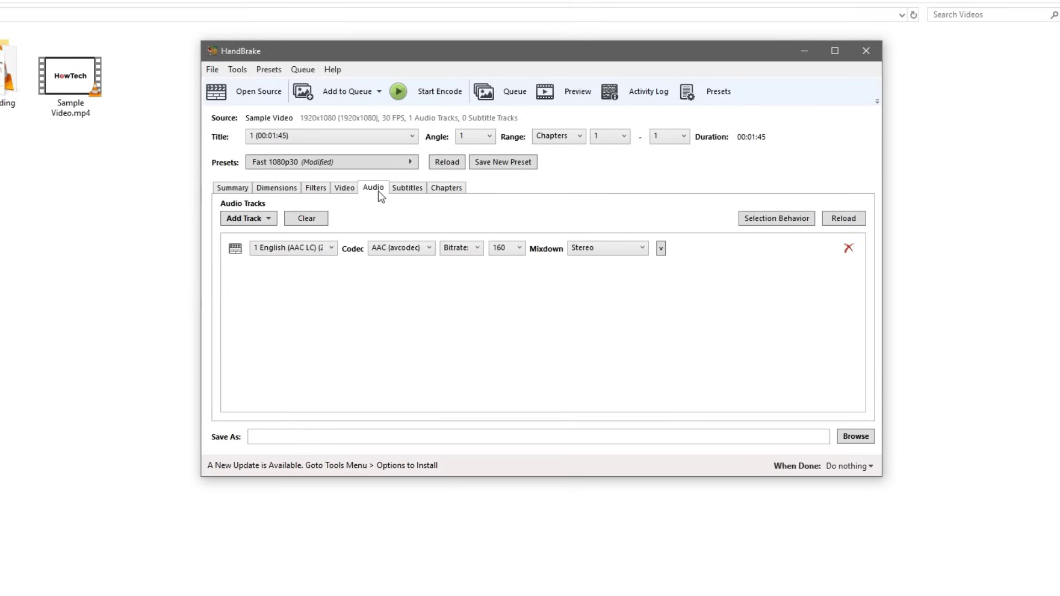
pyautogui.click(410, 192)
pyautogui.click(436, 189)
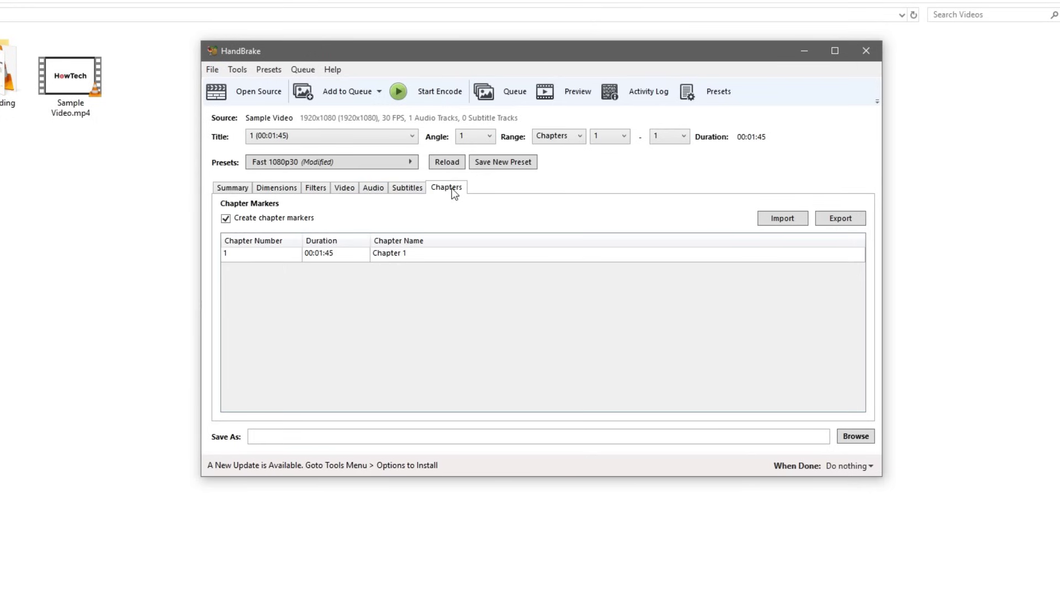
pyautogui.click(397, 193)
pyautogui.click(378, 193)
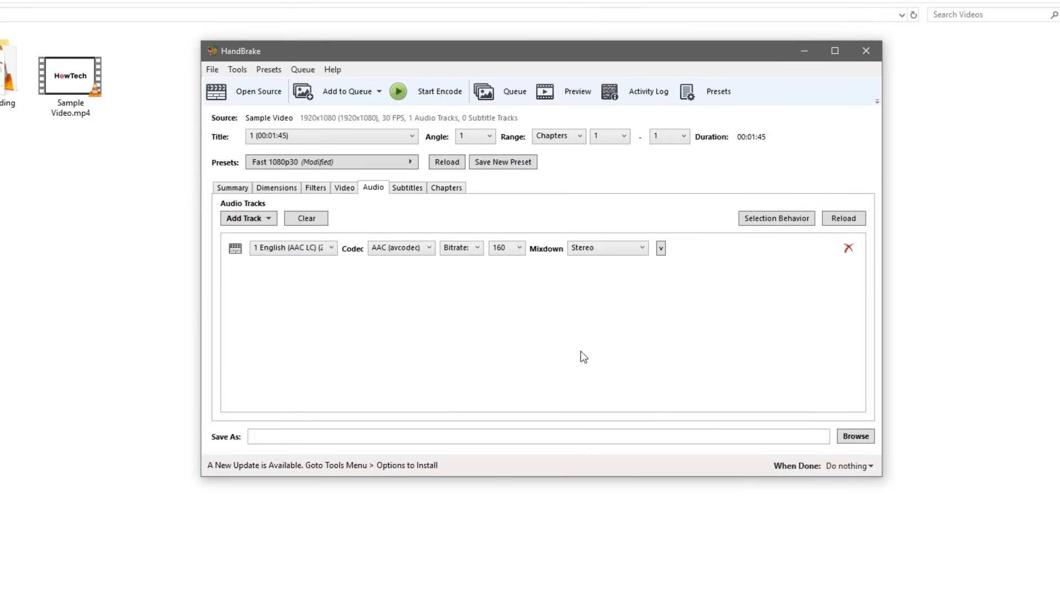
pyautogui.click(342, 190)
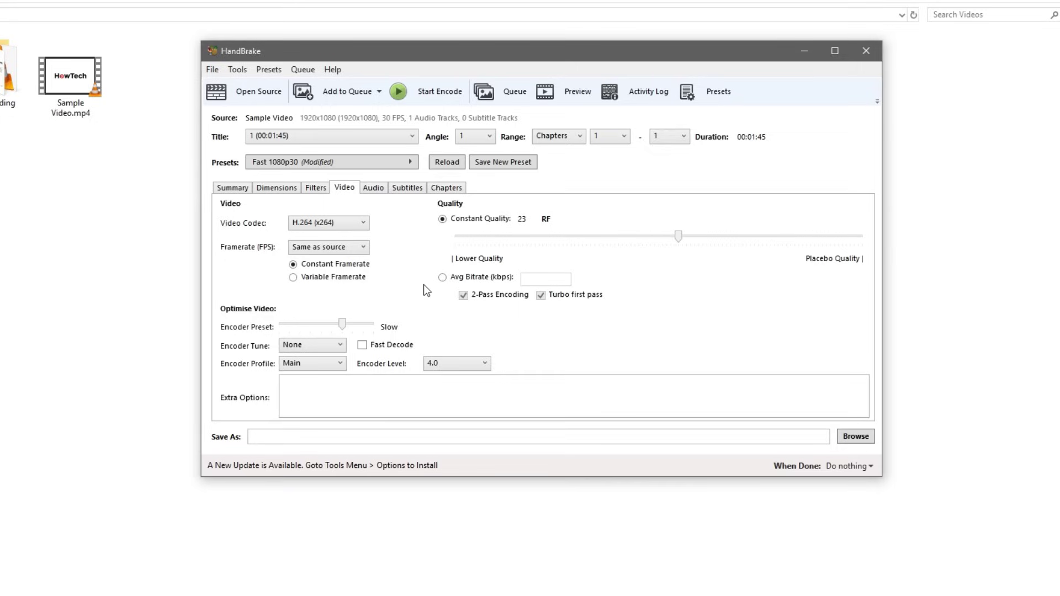
# Save the output as Compressed File.mp4 in Videos and start the encode
pyautogui.click(854, 437)
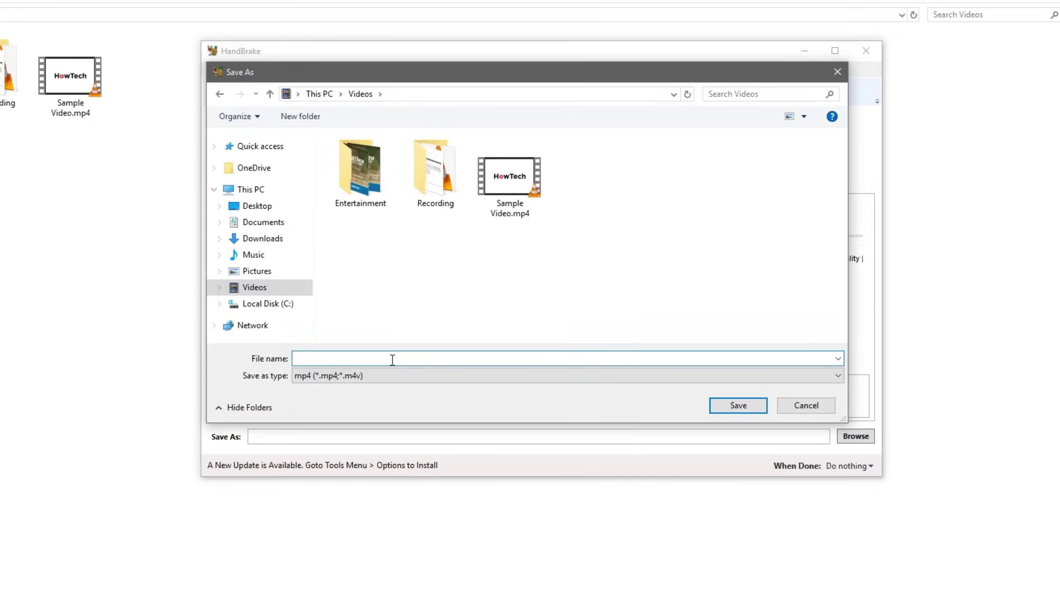
pyautogui.write('Compressed File')
pyautogui.click(721, 407)
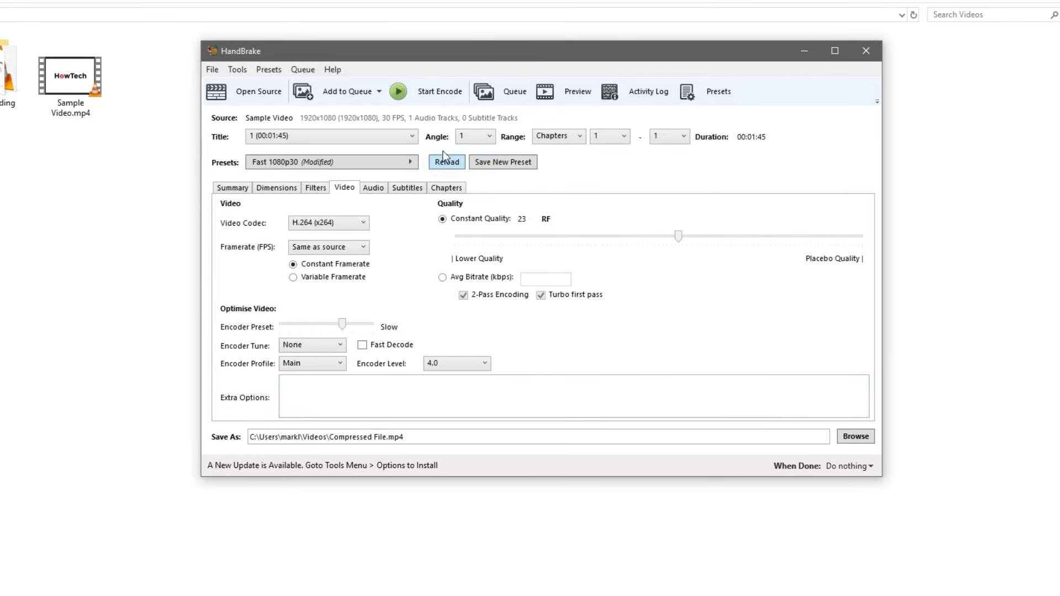
pyautogui.click(435, 99)
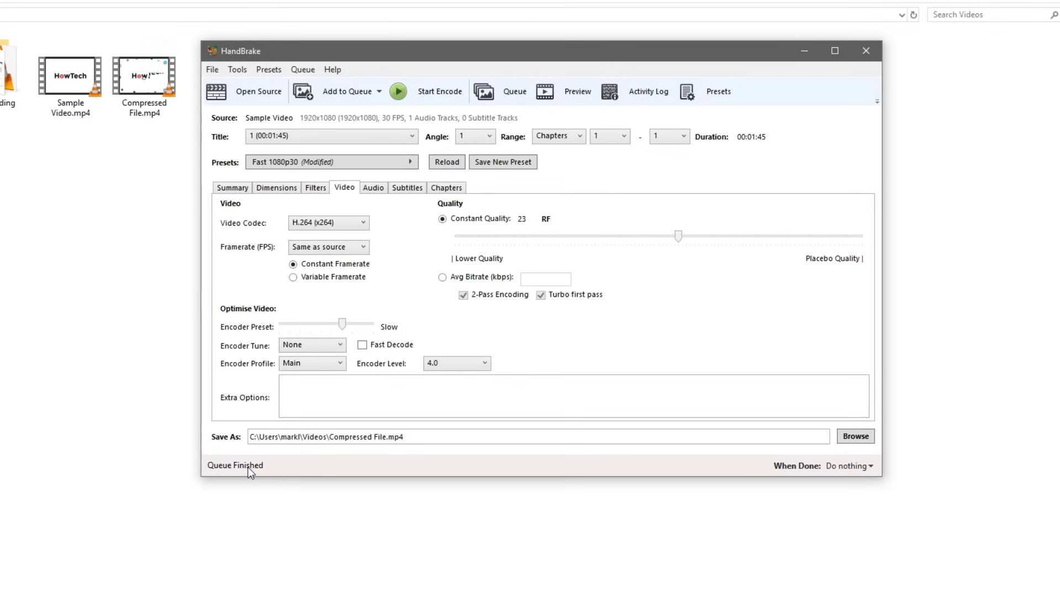
# Check Compressed File.mp4's properties to confirm its 9.73 MB size, then close them
pyautogui.click(152, 101)
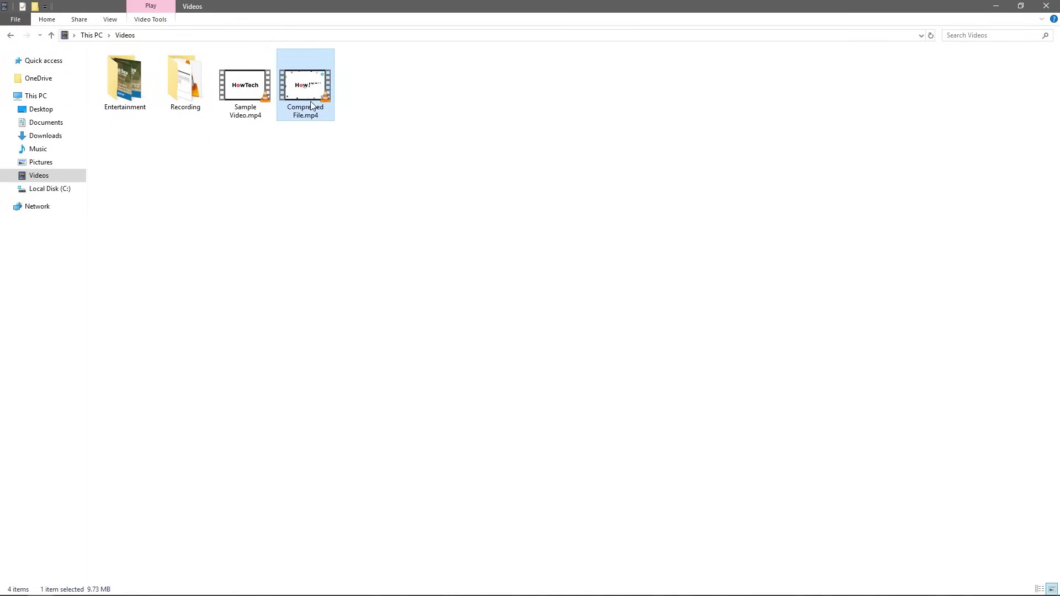
pyautogui.rightClick(304, 91)
pyautogui.click(351, 312)
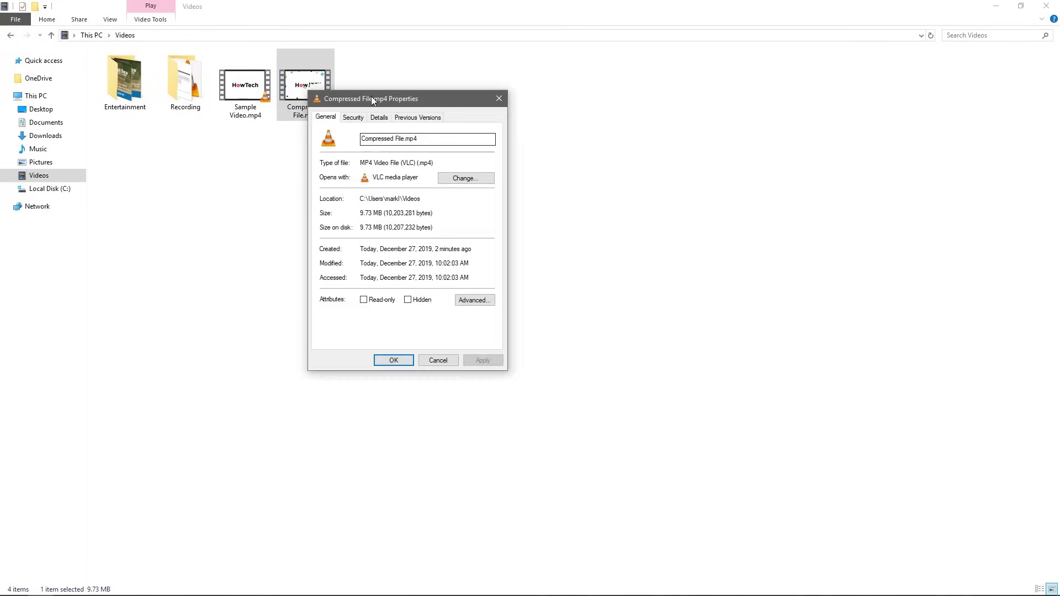
pyautogui.moveTo(372, 96); pyautogui.dragTo(483, 124)
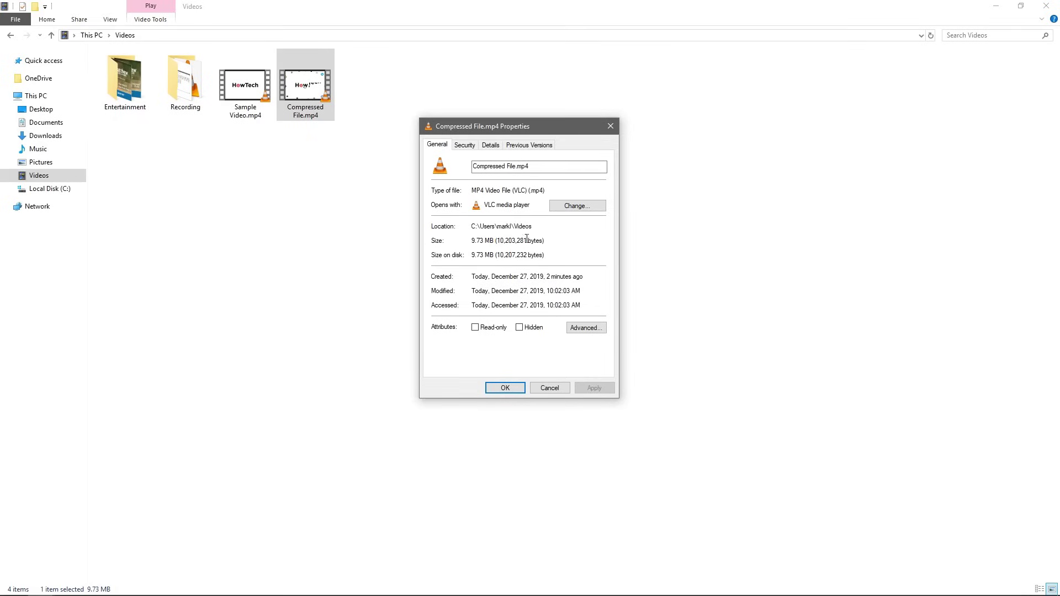
pyautogui.moveTo(466, 133); pyautogui.dragTo(314, 145)
pyautogui.click(459, 139)
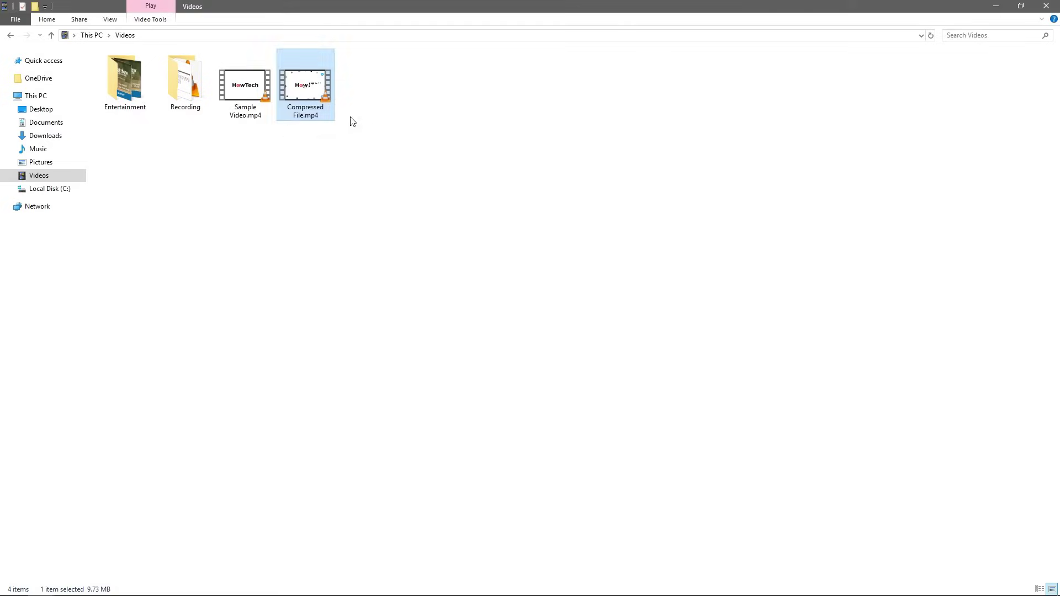
pyautogui.click(253, 81)
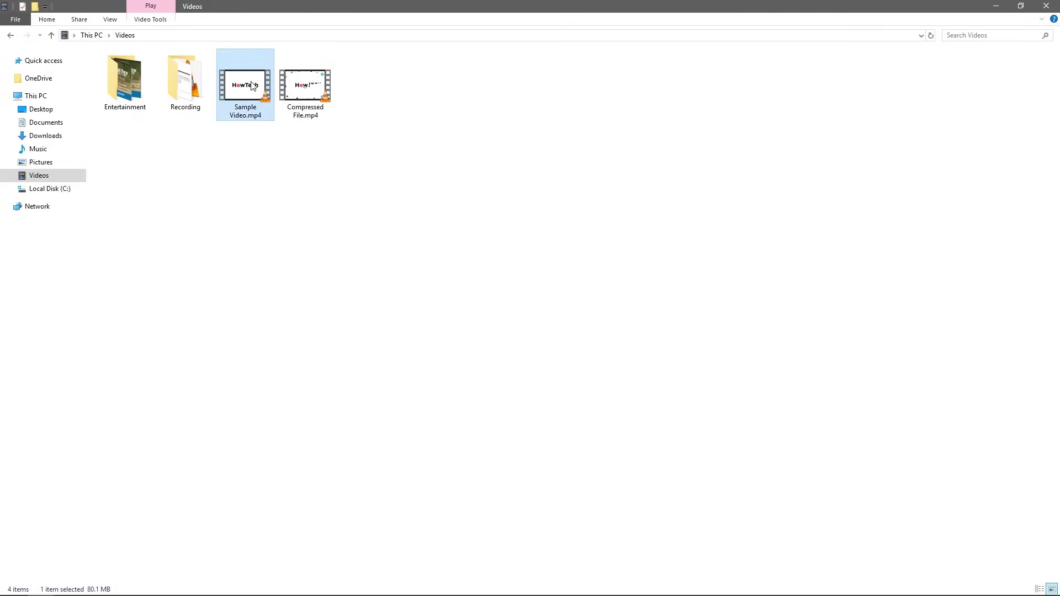
pyautogui.click(326, 84)
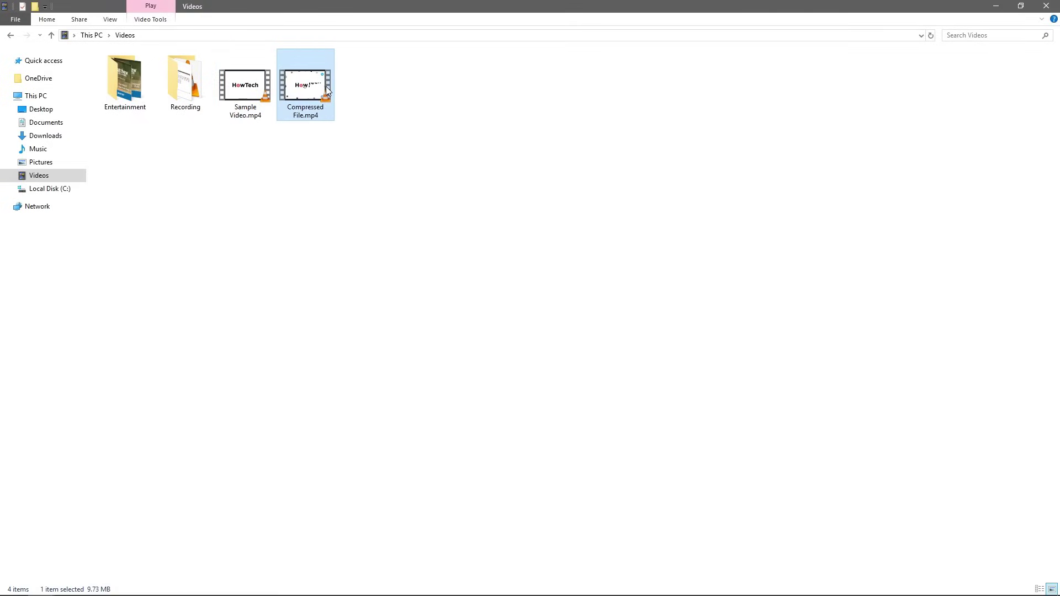